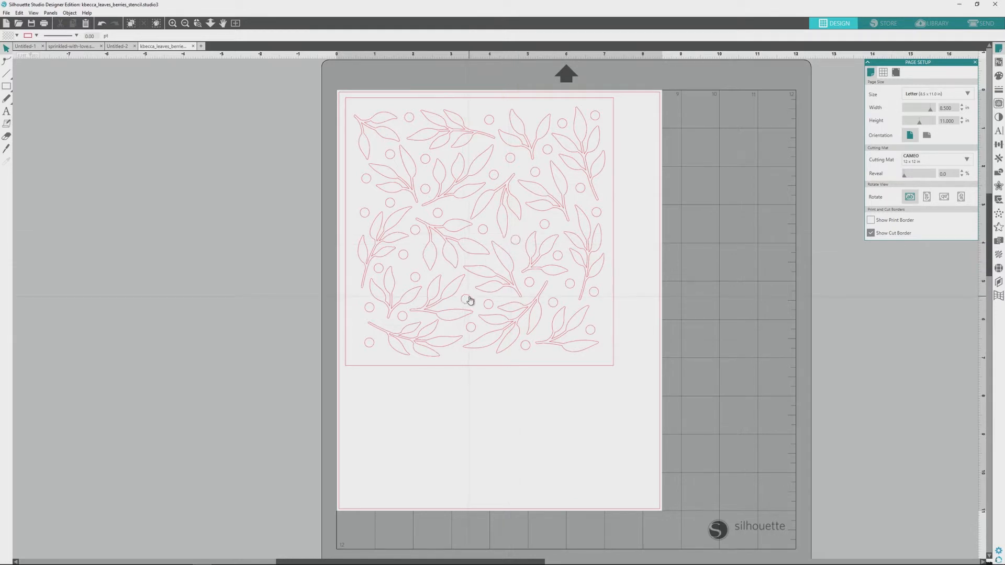
Release the leaves-and-berries stencil's compound path into separate shapes.
click(348, 202)
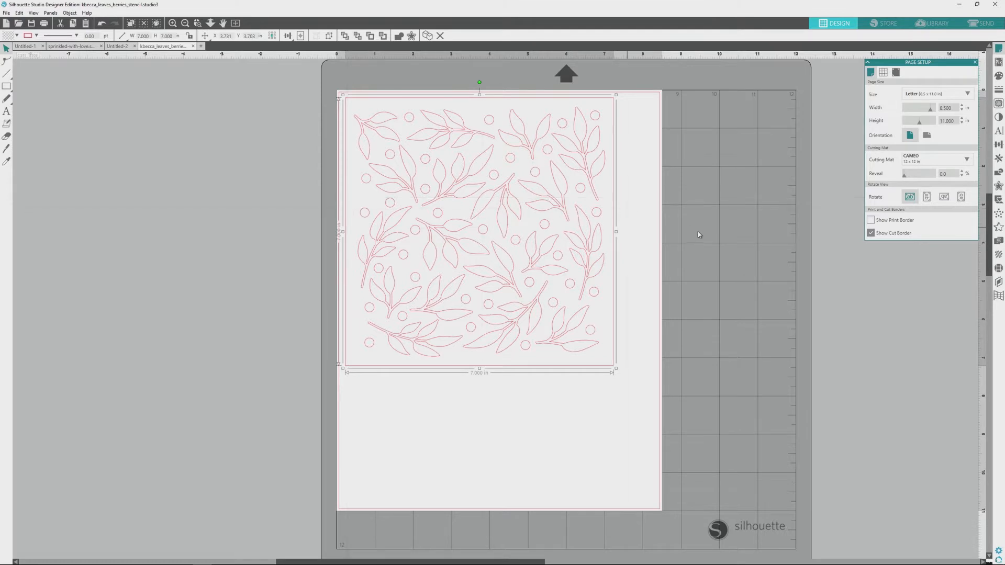
click(998, 172)
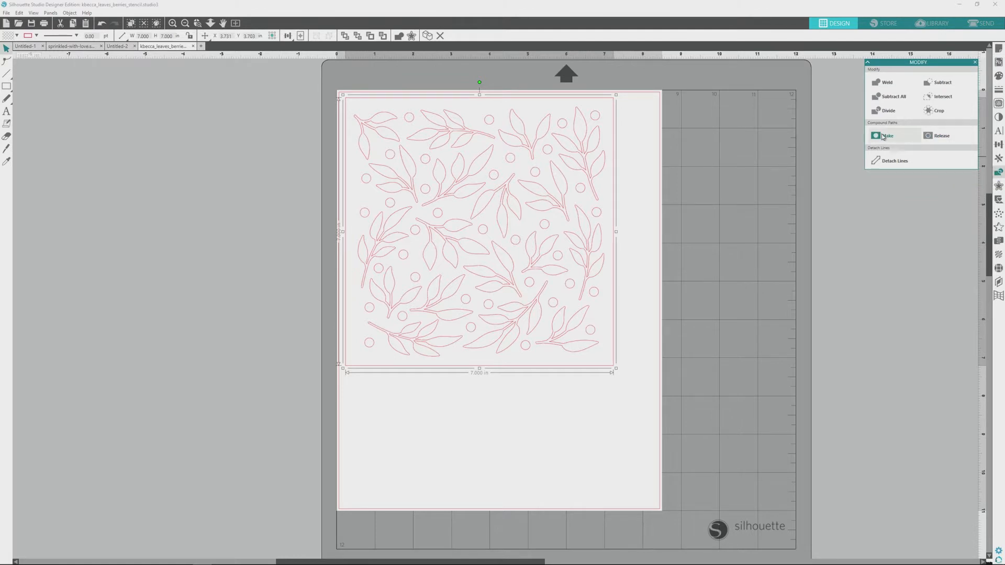
click(930, 137)
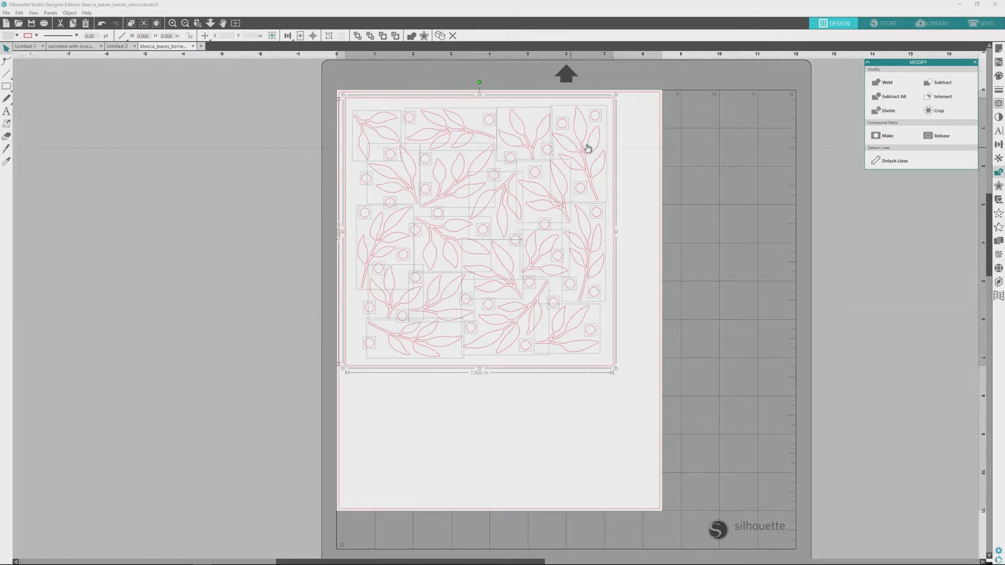
click(625, 151)
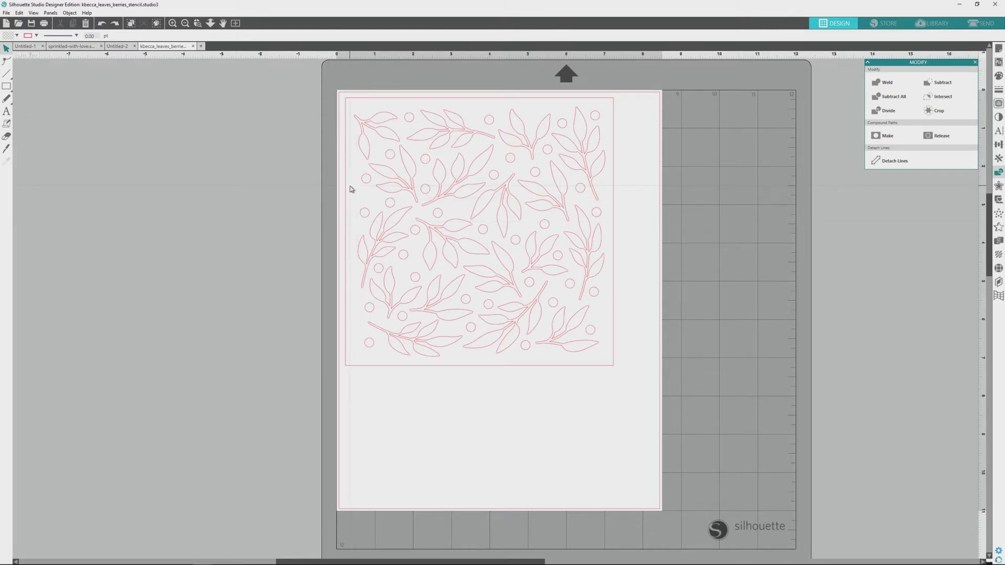
Draw a registration square about 0.26 in wide inside the lower-left corner of the stencil frame.
click(6, 88)
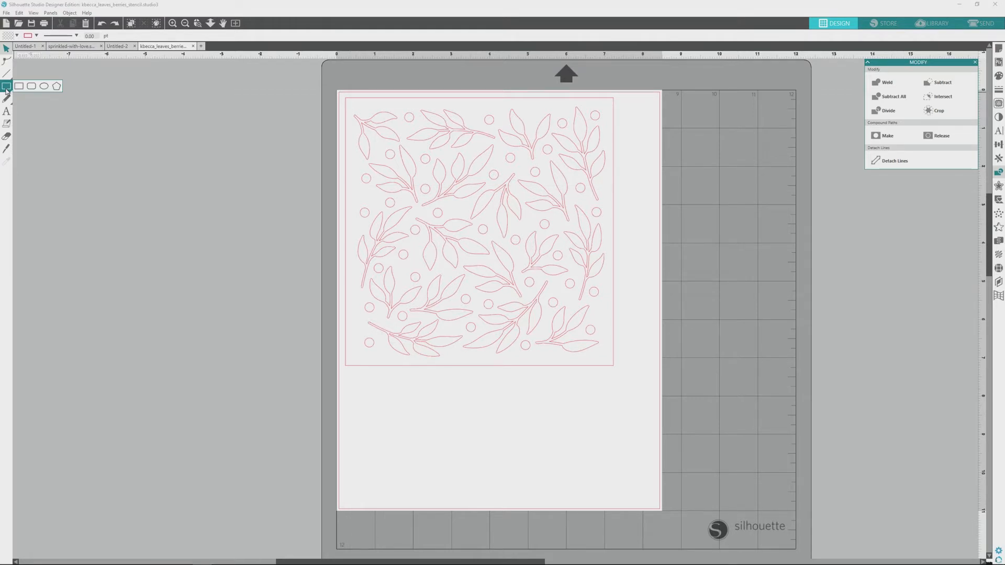
click(6, 90)
drag(349, 353, 360, 362)
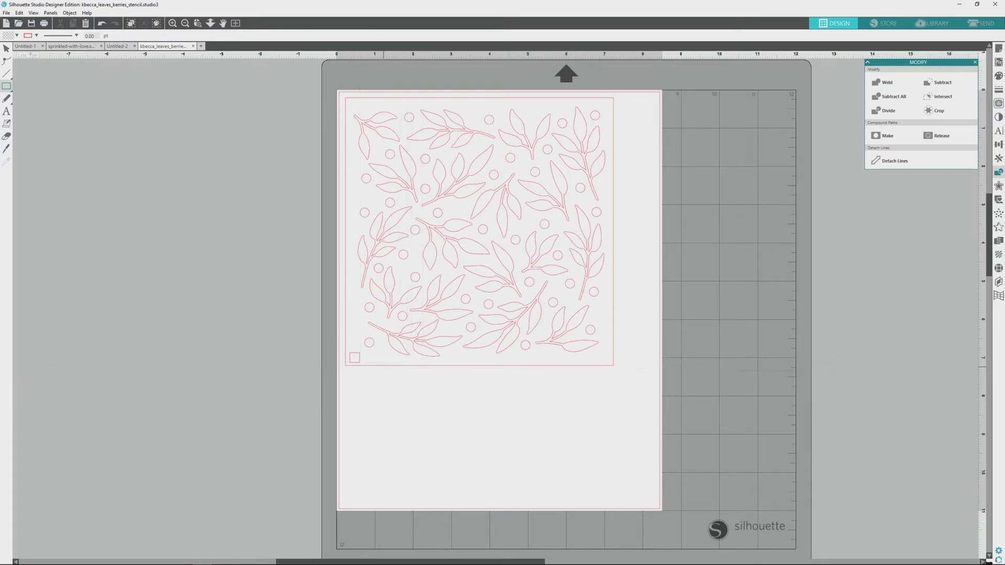
Nudge the small registration square up and slightly right within the stencil frame's corner.
click(6, 48)
click(355, 359)
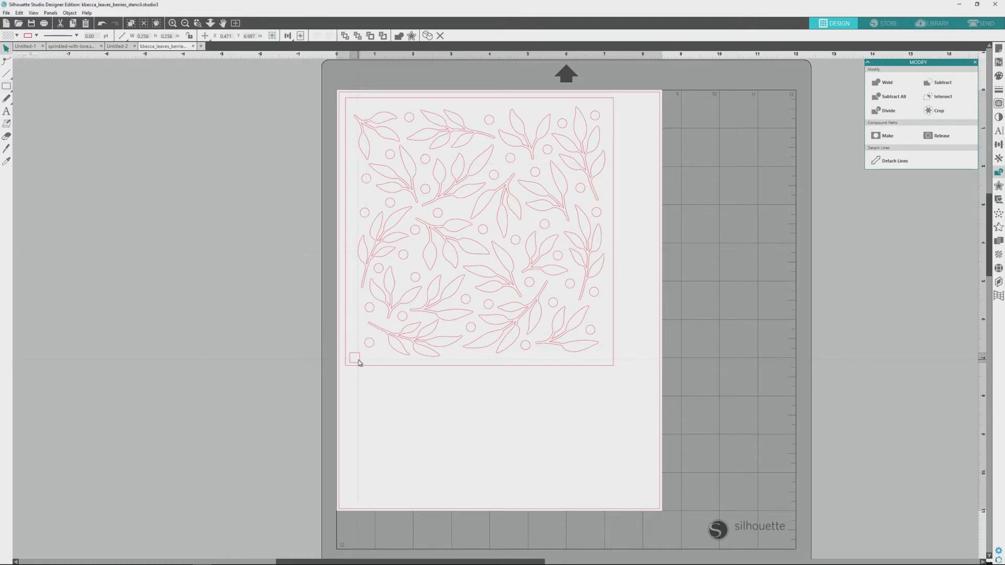
key(Up)
key(Up)
key(Up)
key(Up)
key(Up)
key(Right)
key(Right)
click(404, 381)
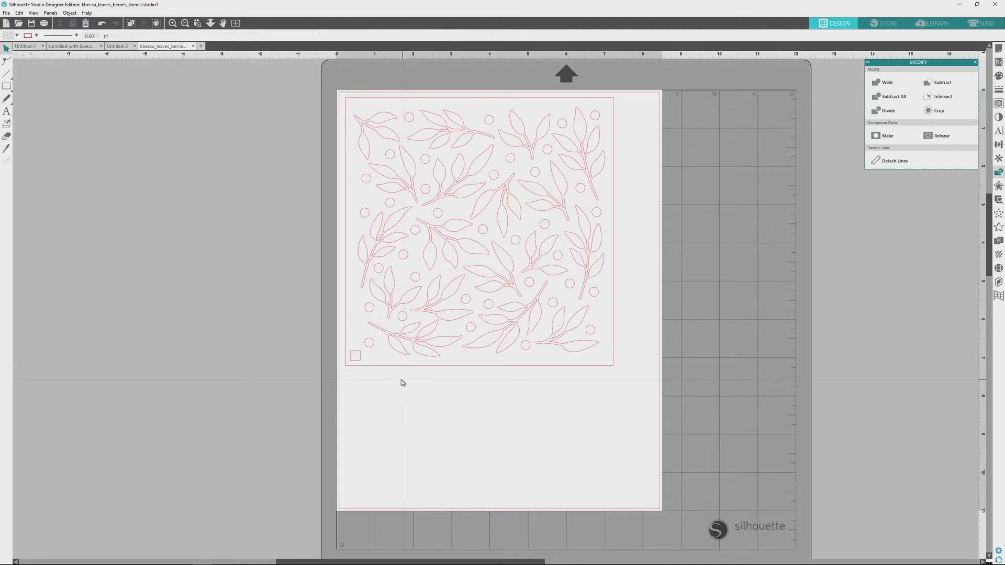
click(354, 365)
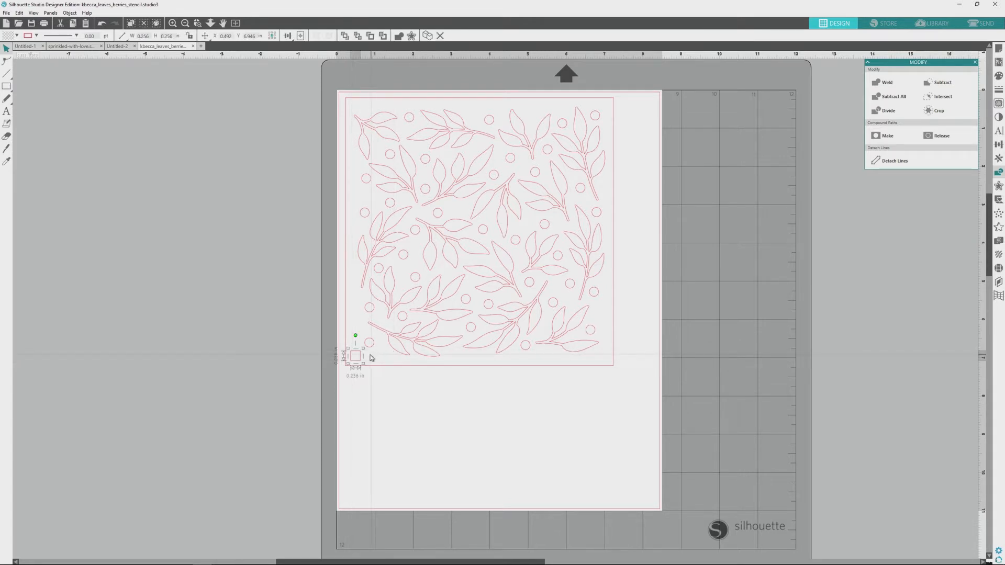
click(373, 386)
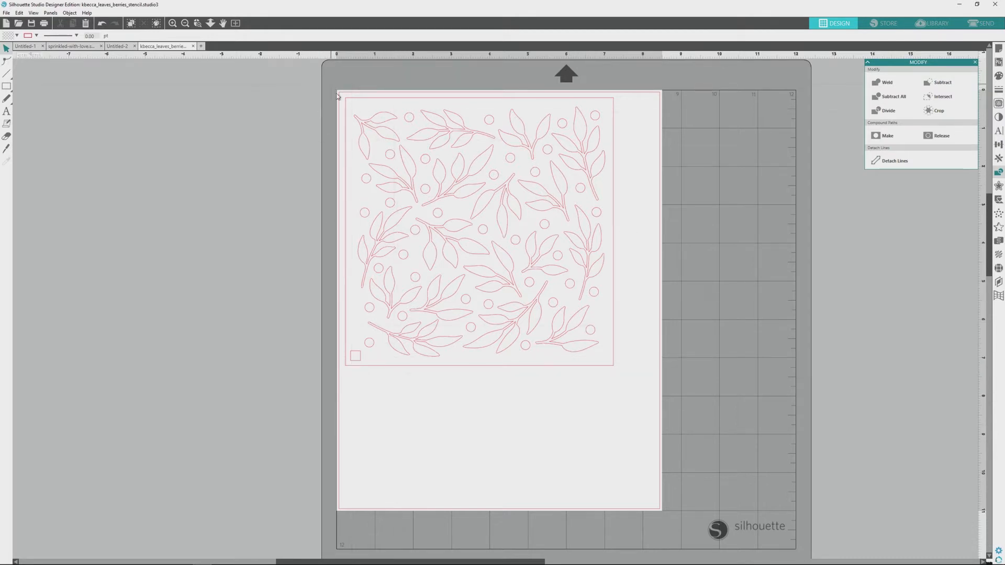
Duplicate the whole stencil with its registration square and place the copy off the page to the left.
drag(338, 96, 657, 406)
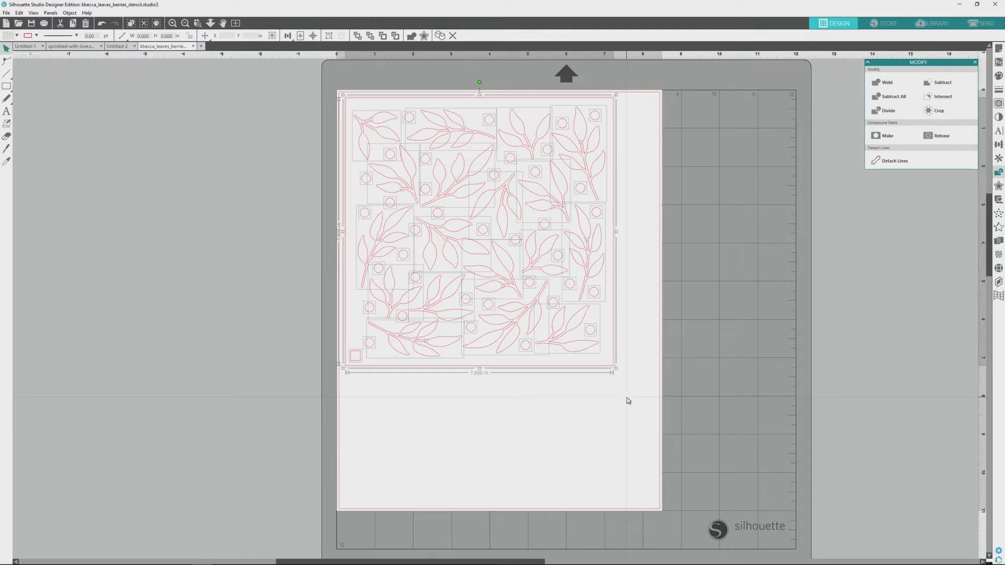
key(i)
key(v)
key(i)
key(ctrl+v)
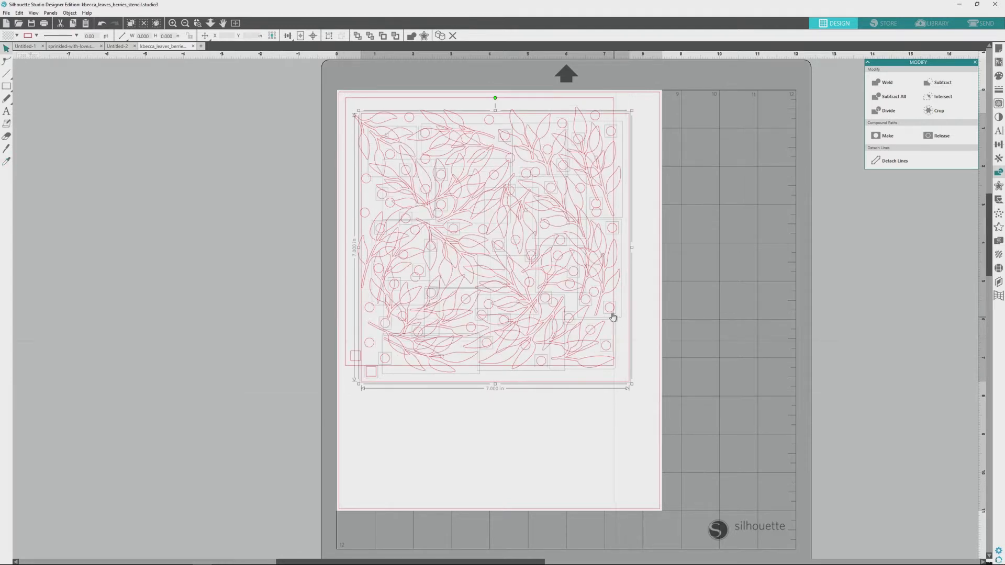
drag(612, 316, 287, 329)
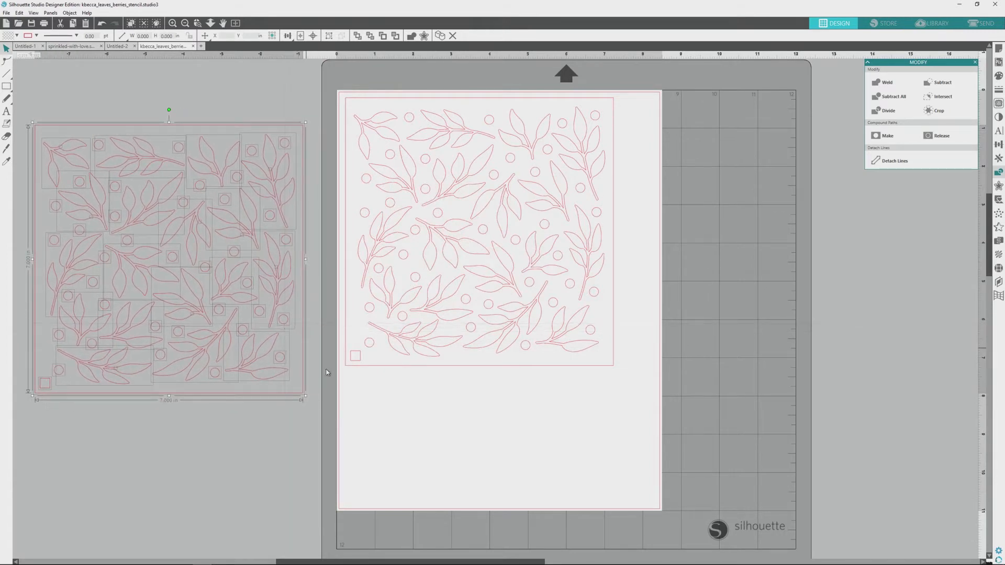
click(388, 410)
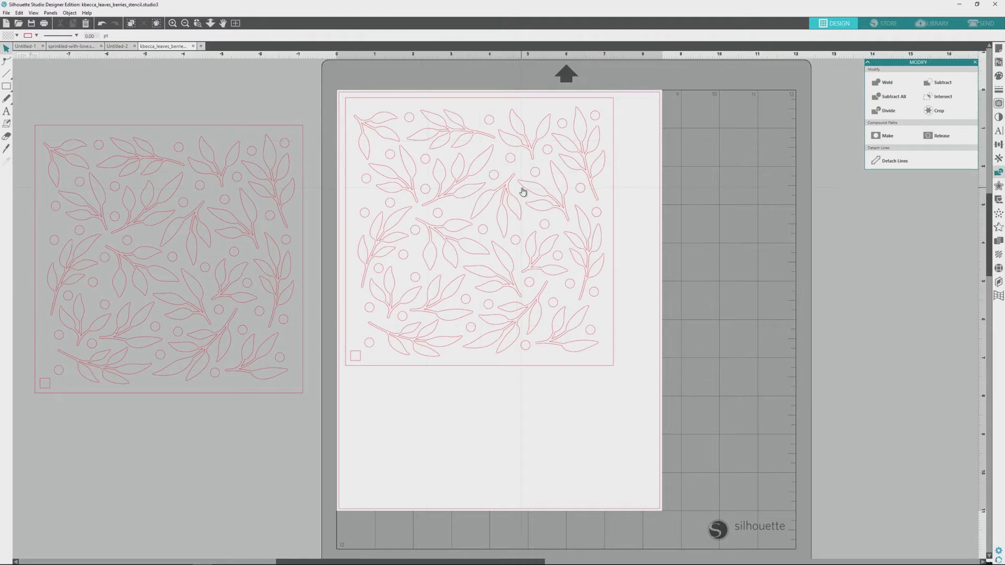
Delete all the berry circles from the stencil on the page, keeping the leaves, frame and registration square.
click(591, 120)
shift+click(564, 128)
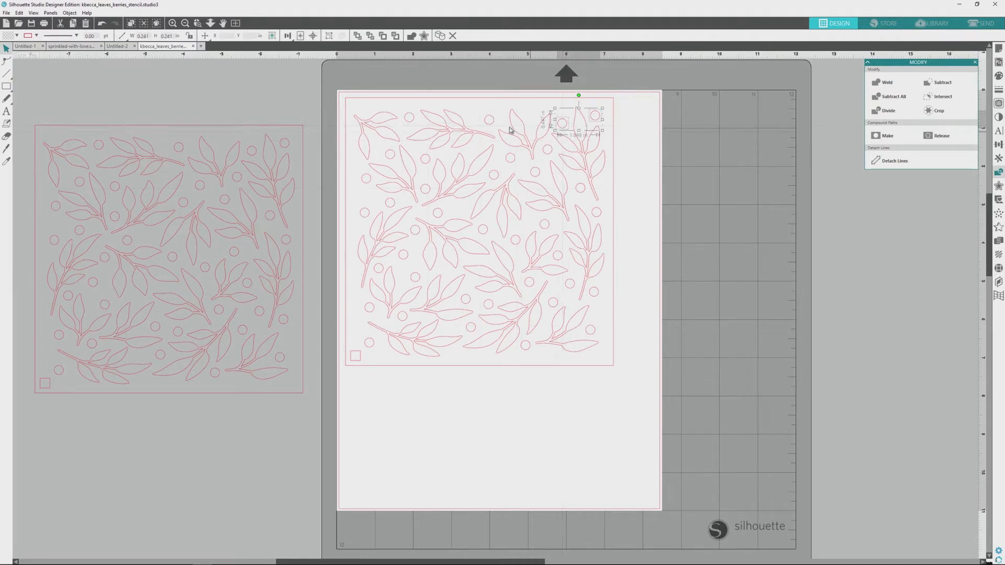
shift+click(491, 124)
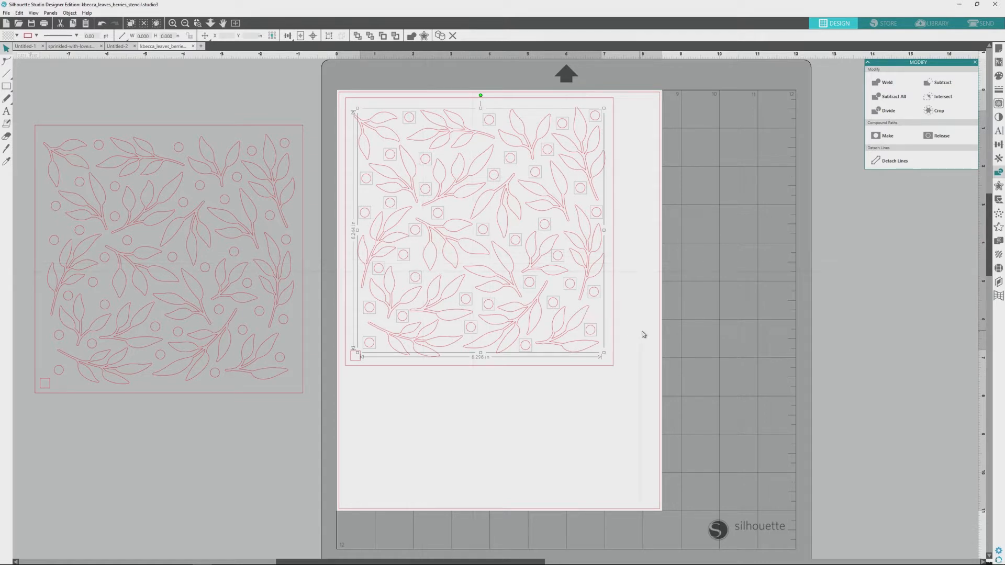
key(Delete)
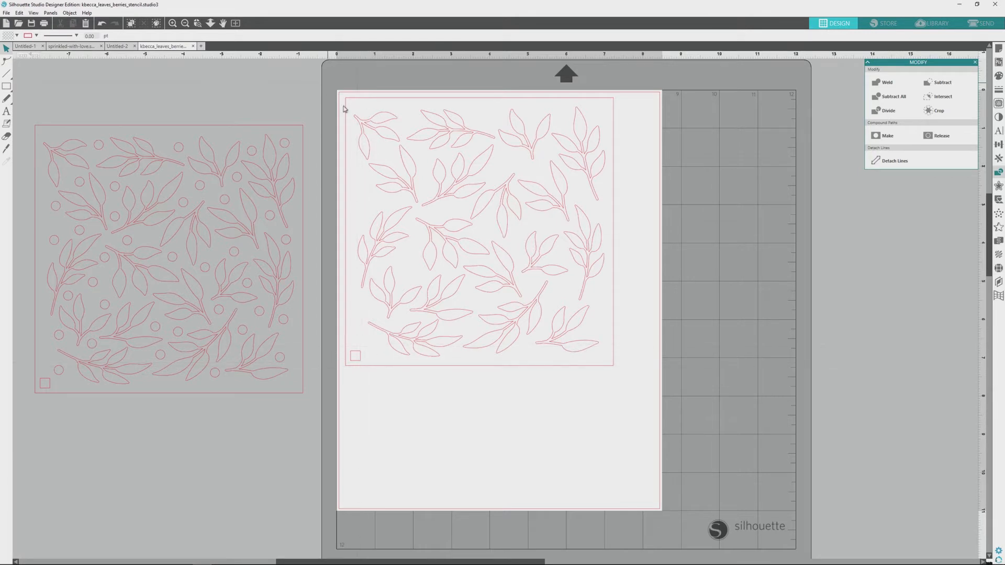
Group the leaves with their frame and registration square, and move the group off the page to the right.
drag(344, 105, 649, 394)
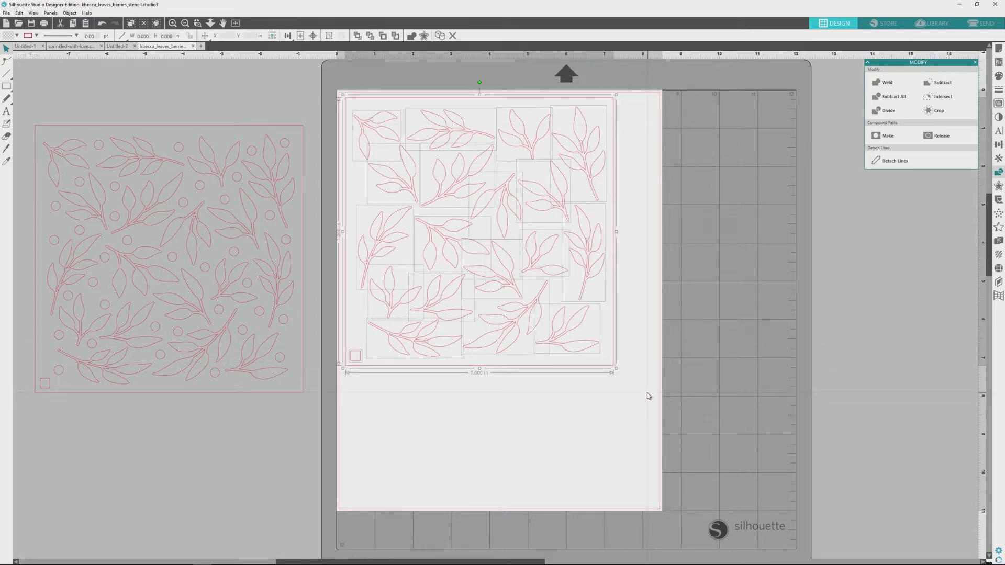
key(i)
key(ctrl+g)
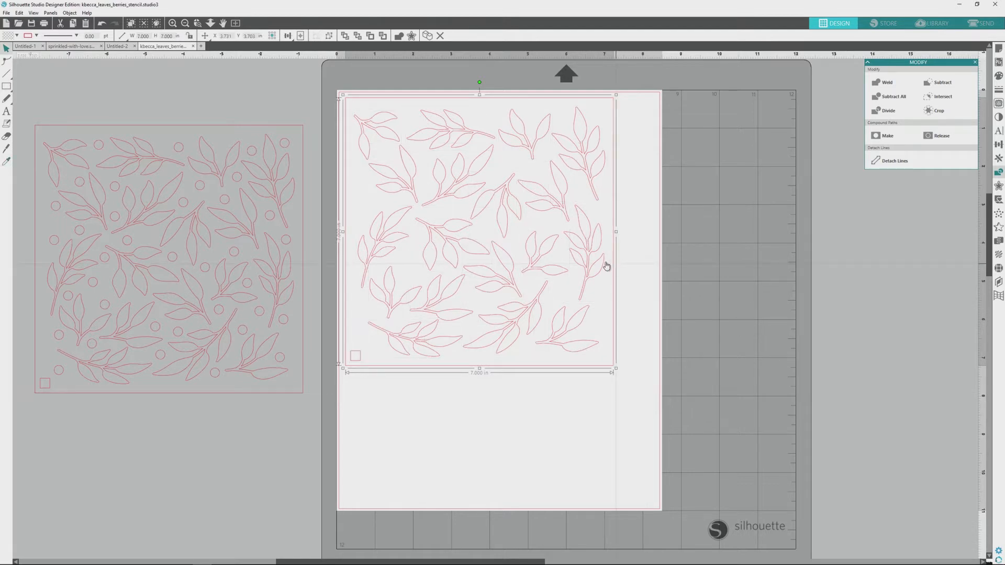
drag(589, 261, 949, 322)
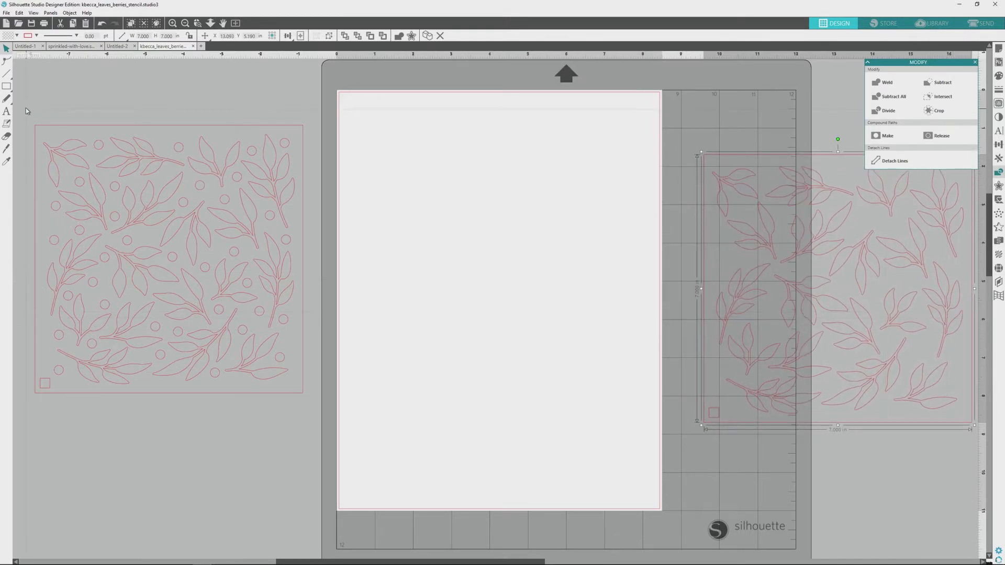
Move the complete stencil copy, including its frame and registration square, onto the upper part of the page.
drag(20, 105, 359, 414)
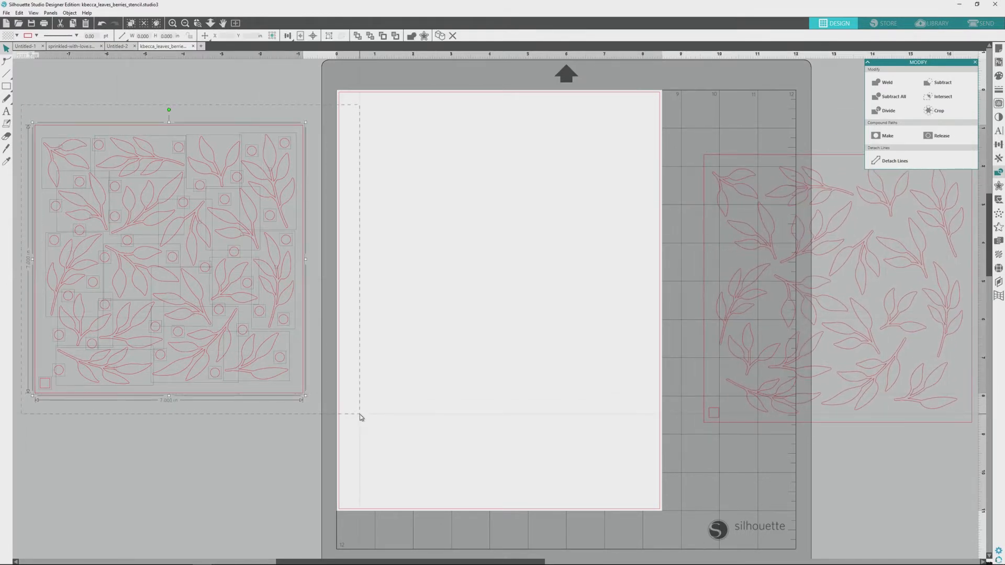
drag(284, 328, 603, 296)
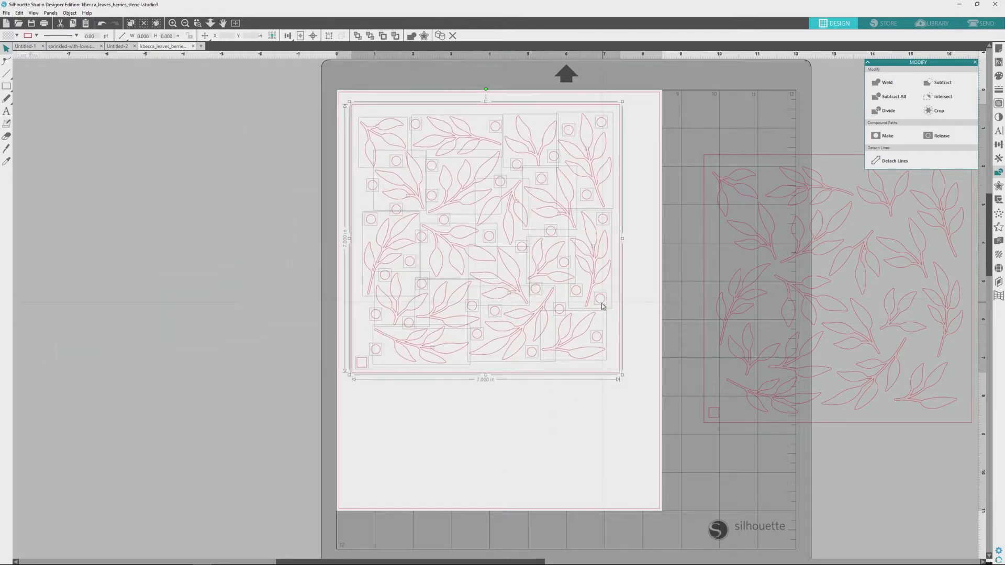
click(512, 399)
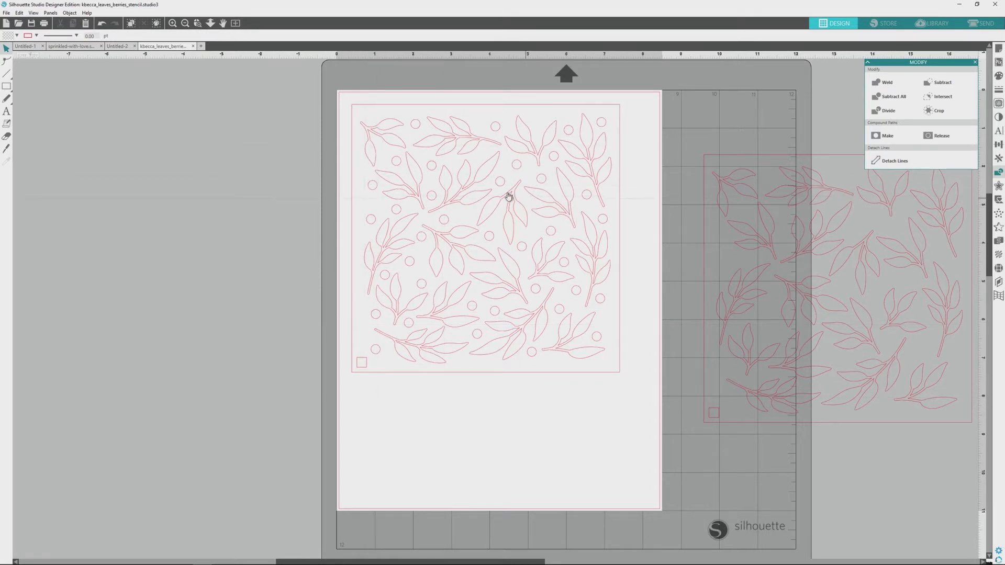
Delete all the leaf branches from the stencil on the page, keeping the berries, frame and registration square.
click(403, 145)
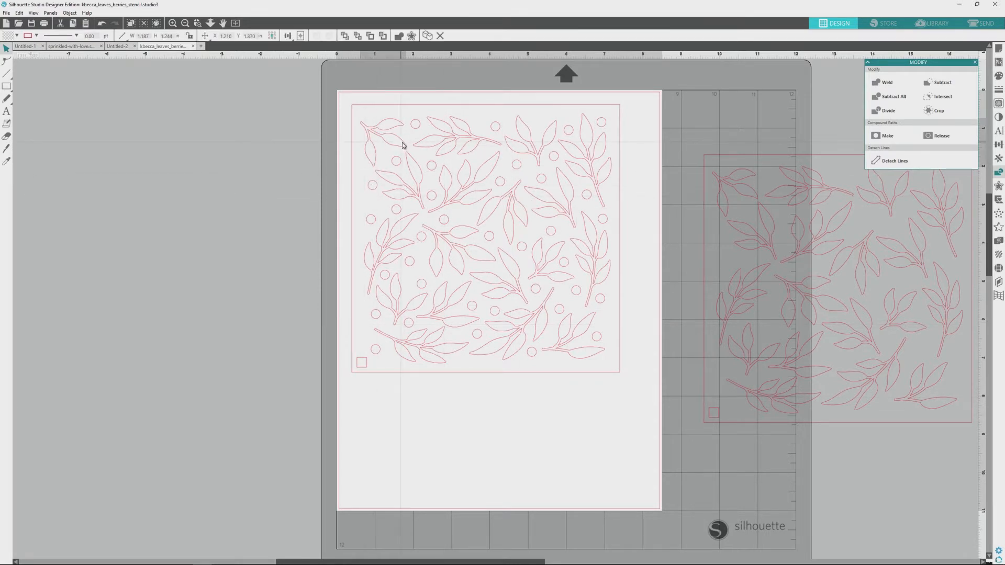
shift+click(454, 154)
shift+click(517, 153)
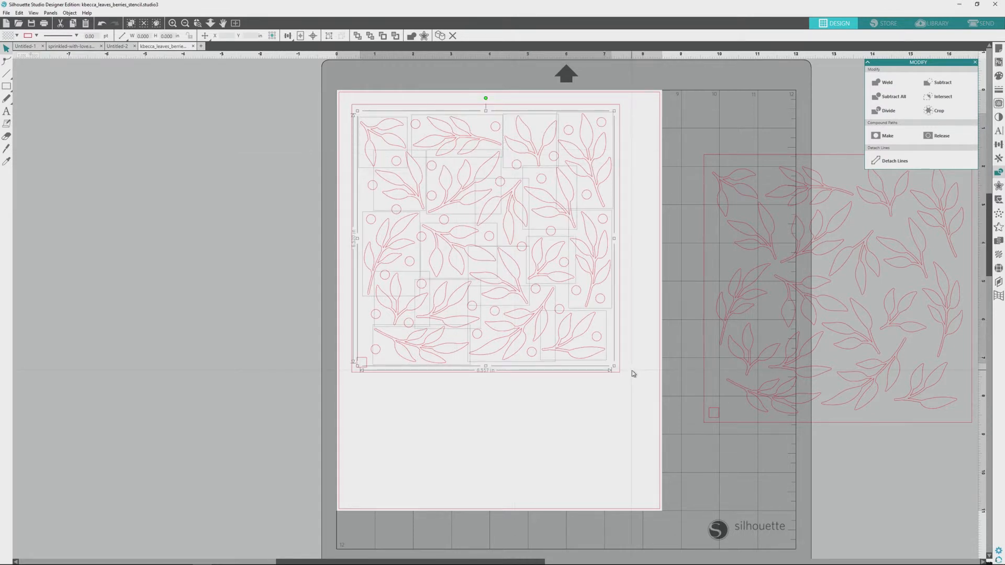
key(Delete)
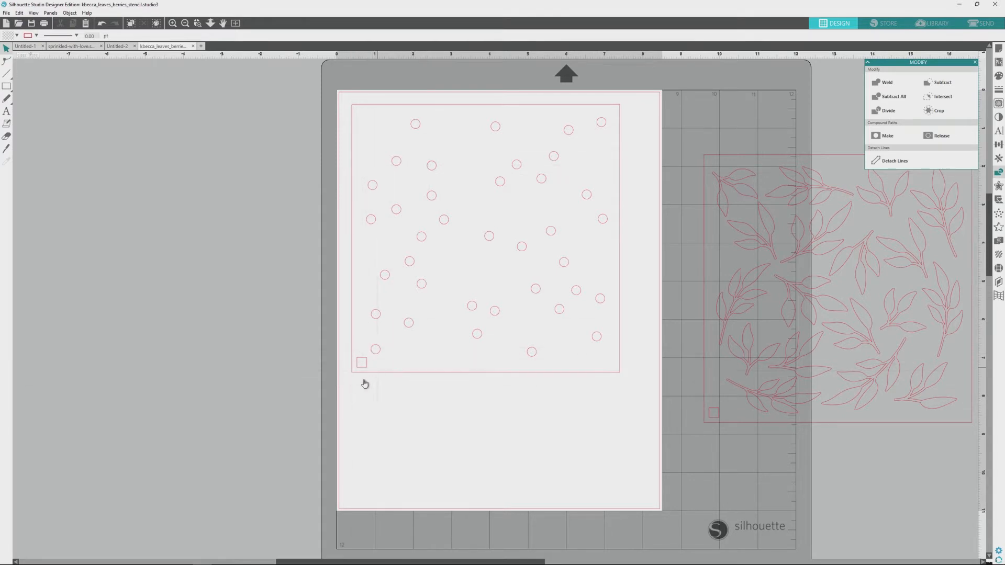
Group the berries with their frame and registration square, and shift the group slightly down and right.
drag(339, 92, 635, 399)
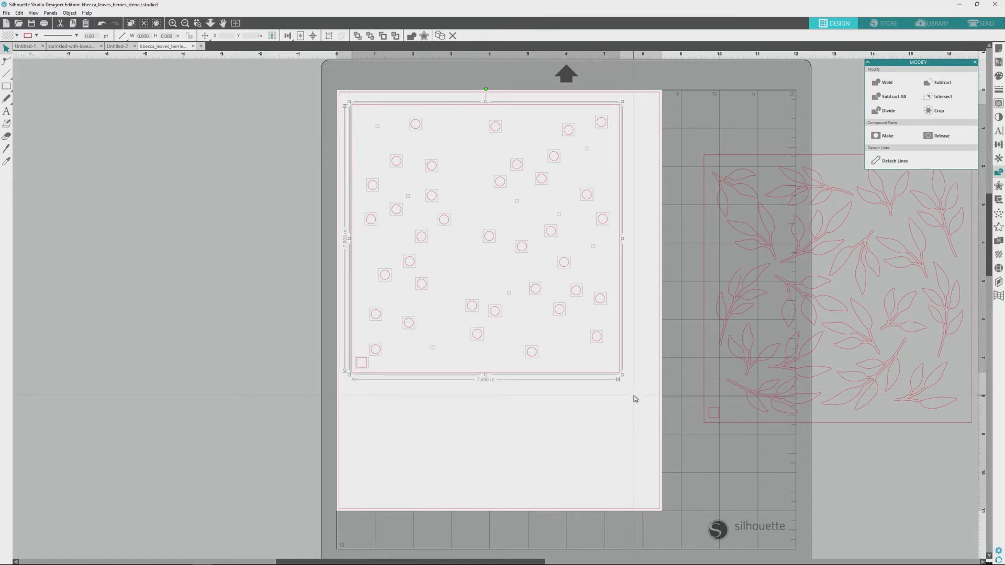
key(i)
key(ctrl+g)
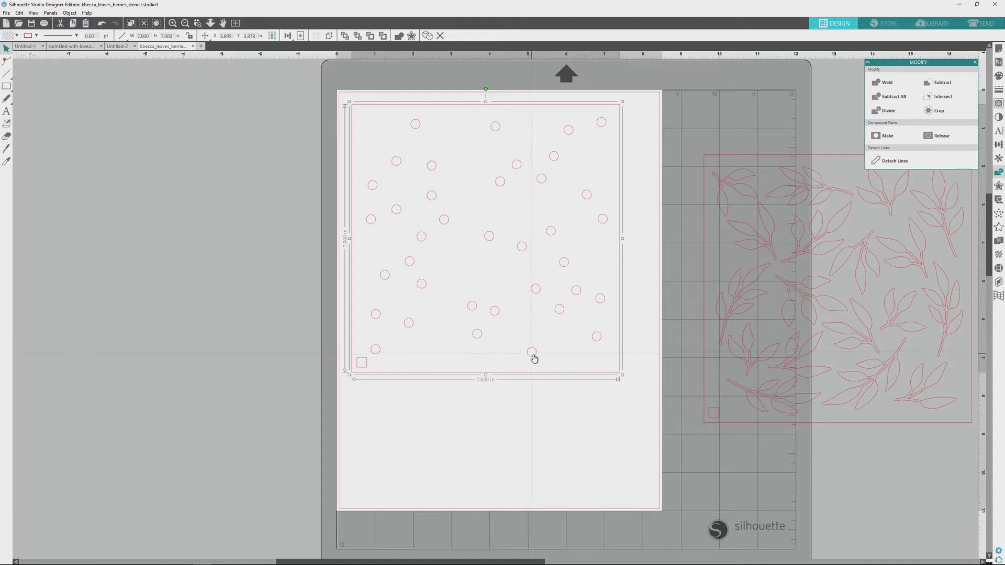
mouse_move(532, 357)
mouse_down()
mouse_move(458, 343)
mouse_move(557, 364)
mouse_move(543, 366)
mouse_up()
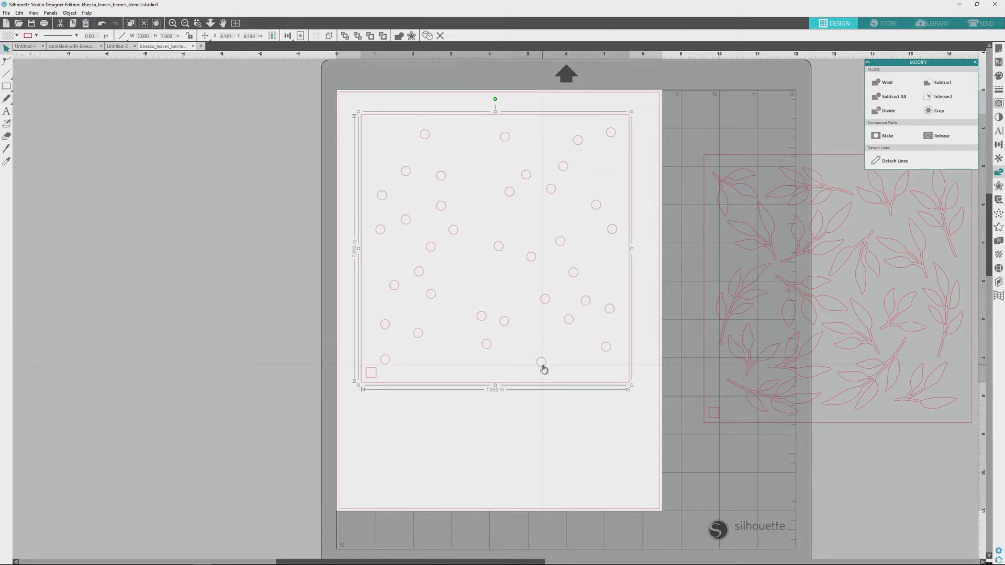
Move the leaf stencil layer onto the page so it overlaps the berry layer.
click(744, 357)
drag(744, 358, 413, 377)
key(Escape)
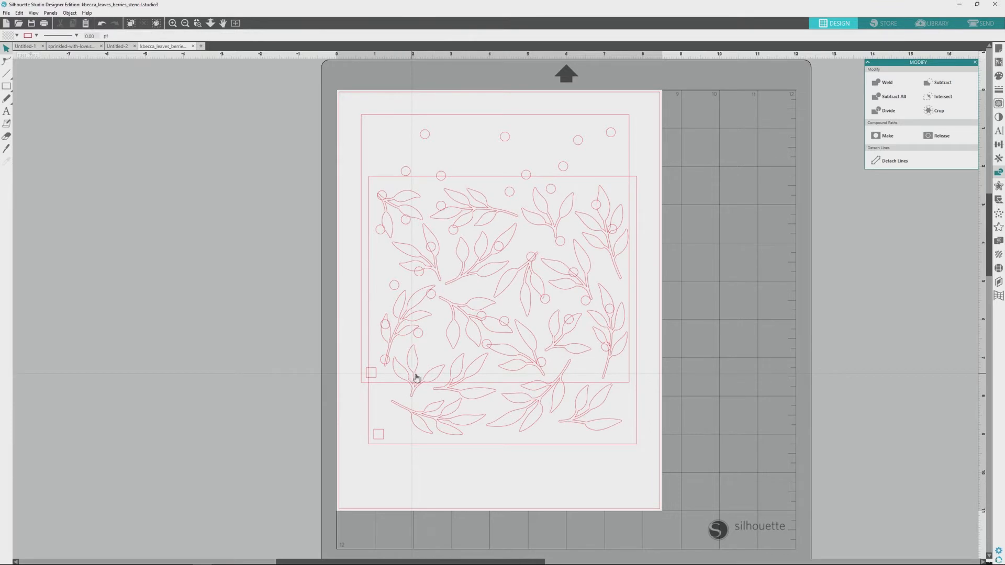
Align the leaf and berry layers on their horizontal and vertical centers so the registration squares coincide.
drag(352, 119, 658, 447)
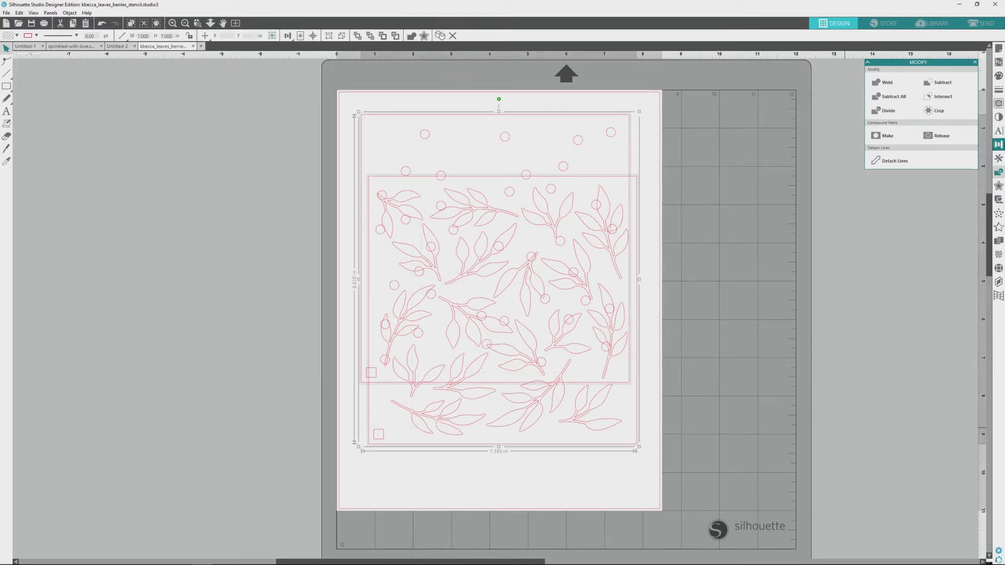
click(1001, 148)
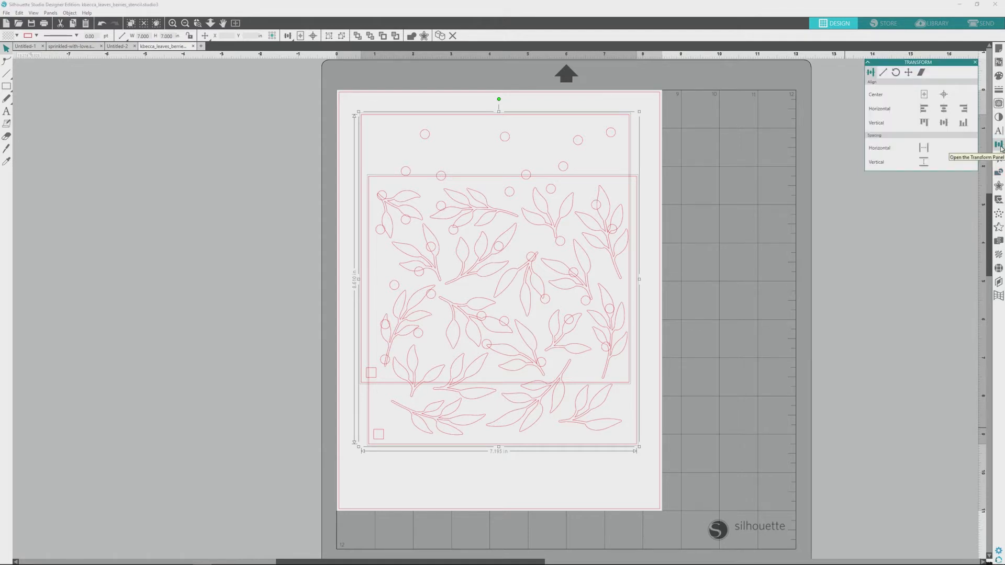
click(945, 109)
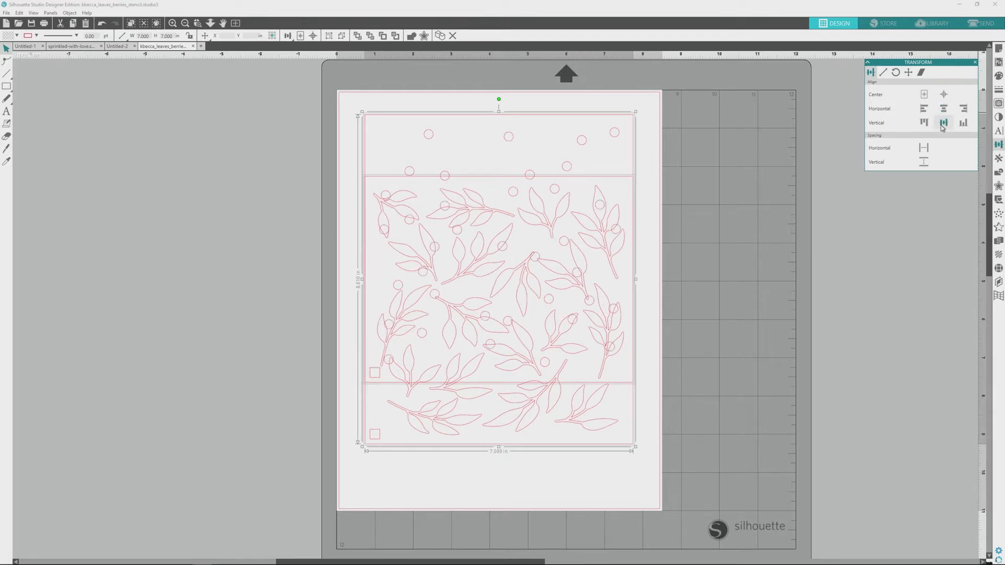
click(944, 122)
click(597, 472)
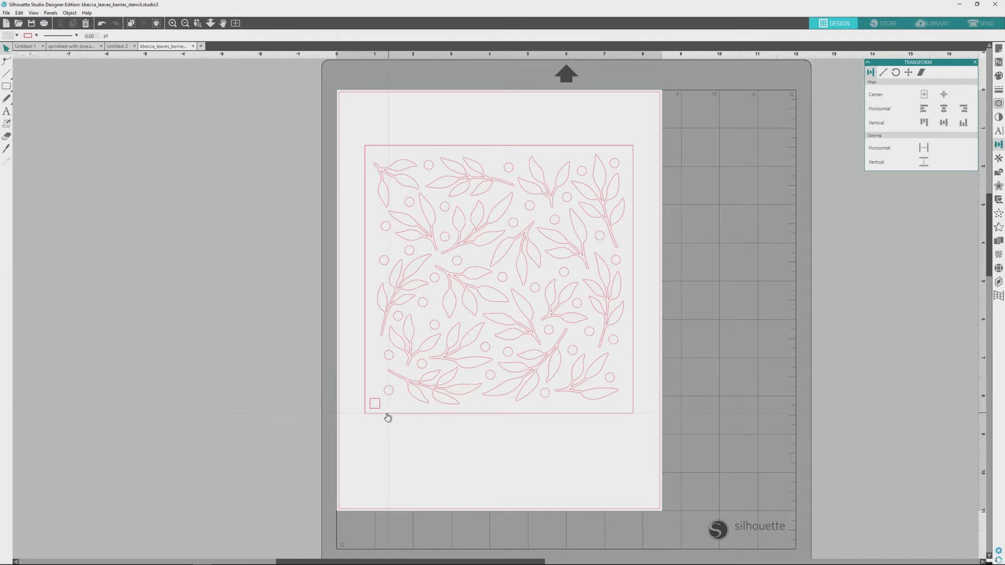
Move the leaf layer off the page to the left and place the berry layer in the page's top-left corner.
drag(516, 255, 198, 246)
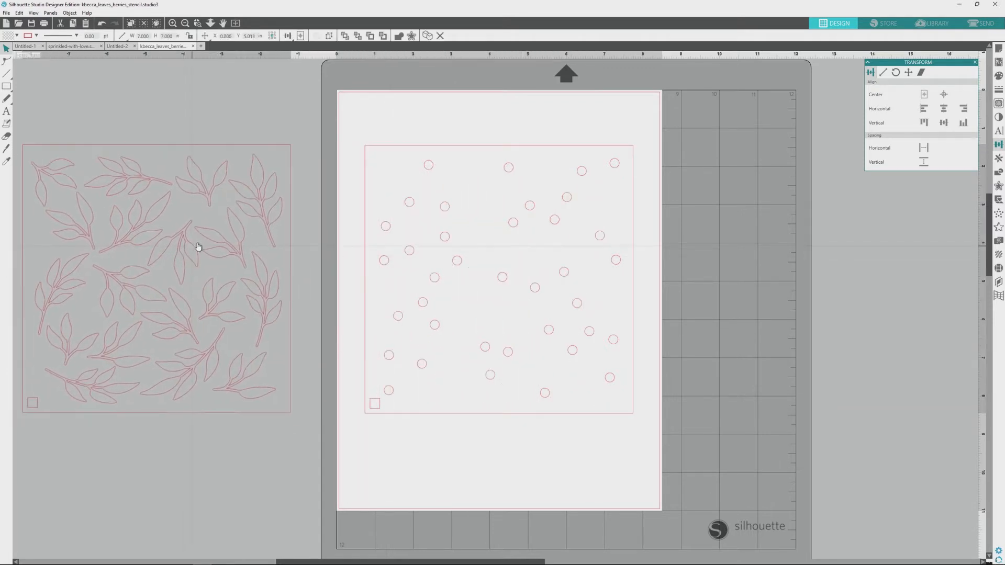
click(228, 255)
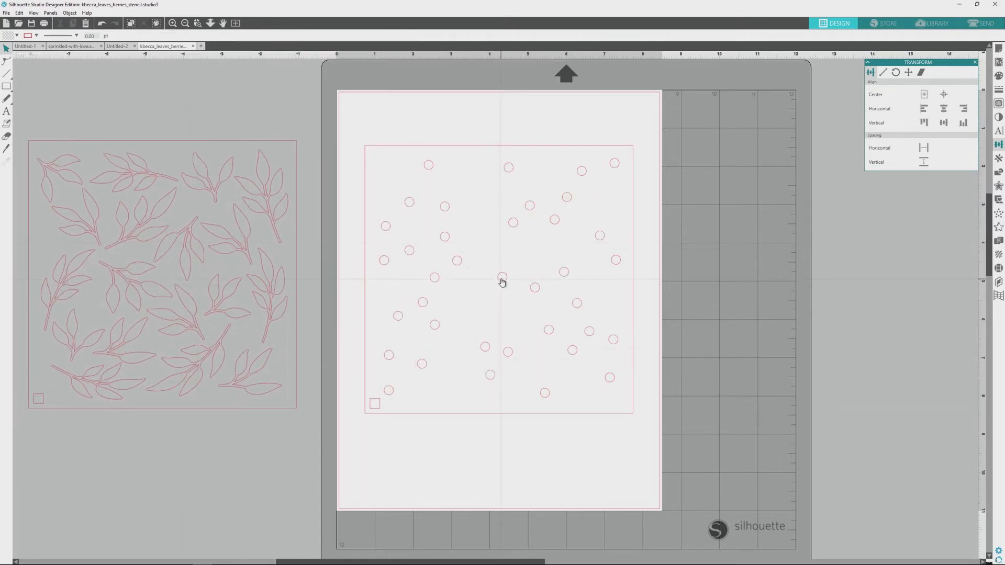
drag(502, 283, 486, 224)
Open the send setup for the berry layer and set the Tool 1 action to Cut.
click(987, 27)
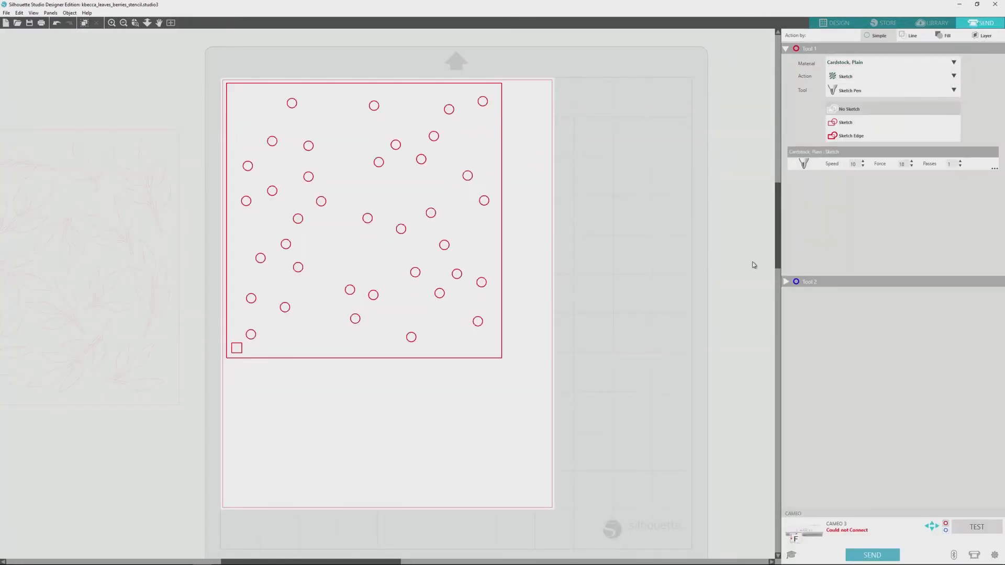
click(895, 76)
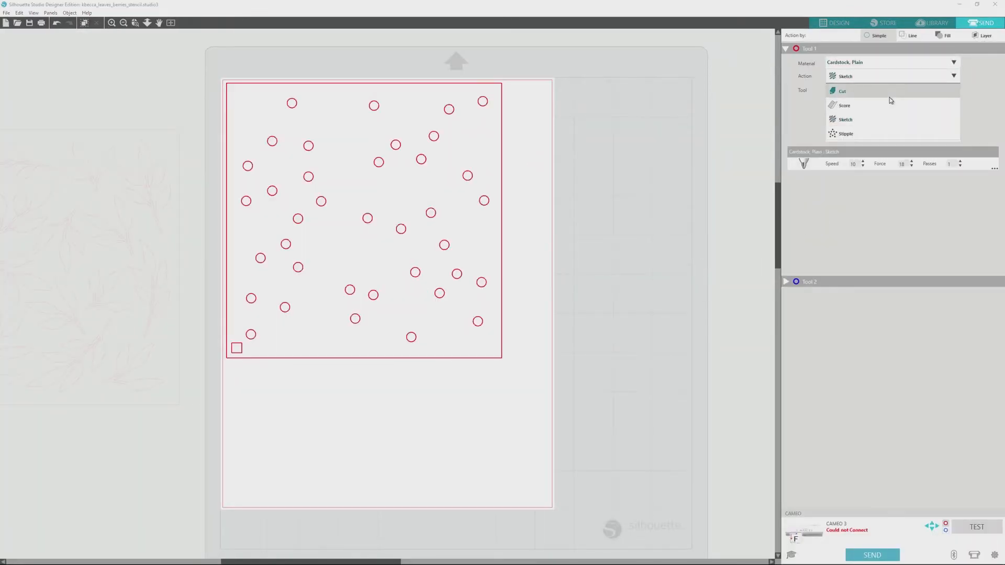
click(890, 90)
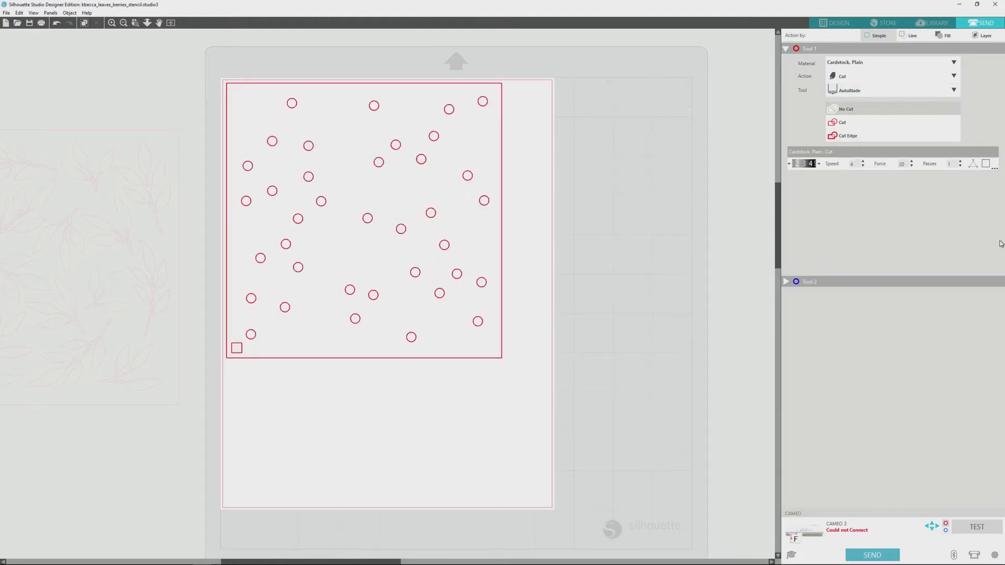